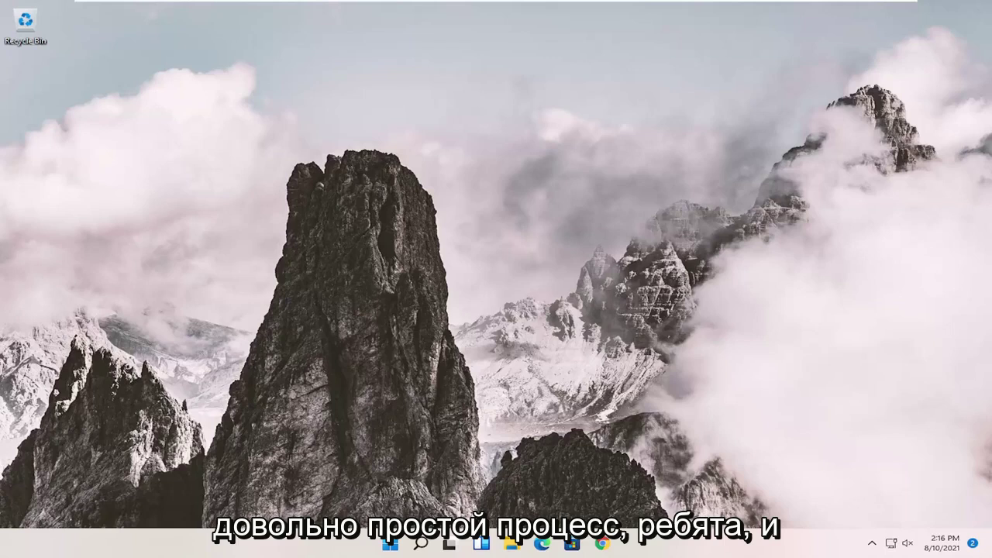
Step: Search the Start menu for 'regedit' and run Registry Editor as administrator, approving UAC
click(423, 541)
text(reg)
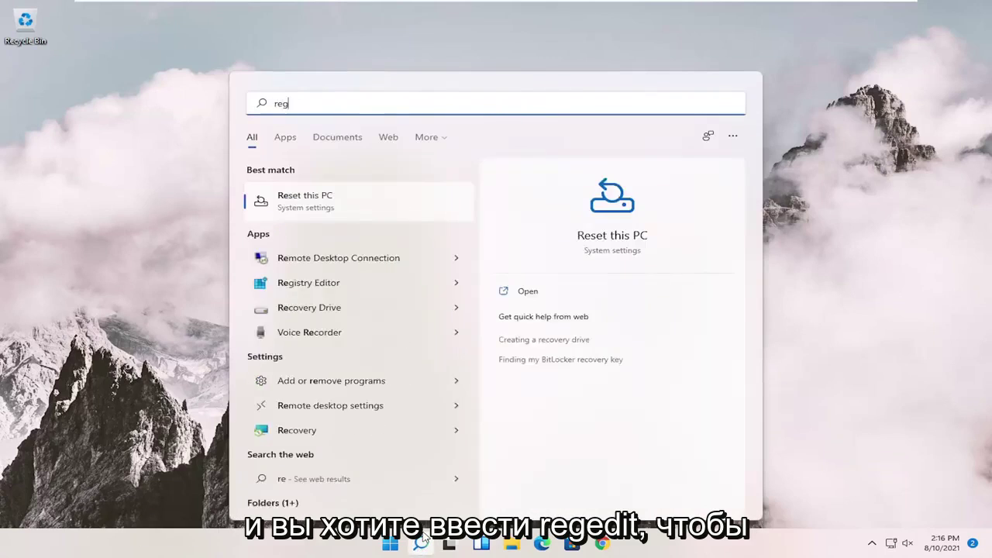
text(edit)
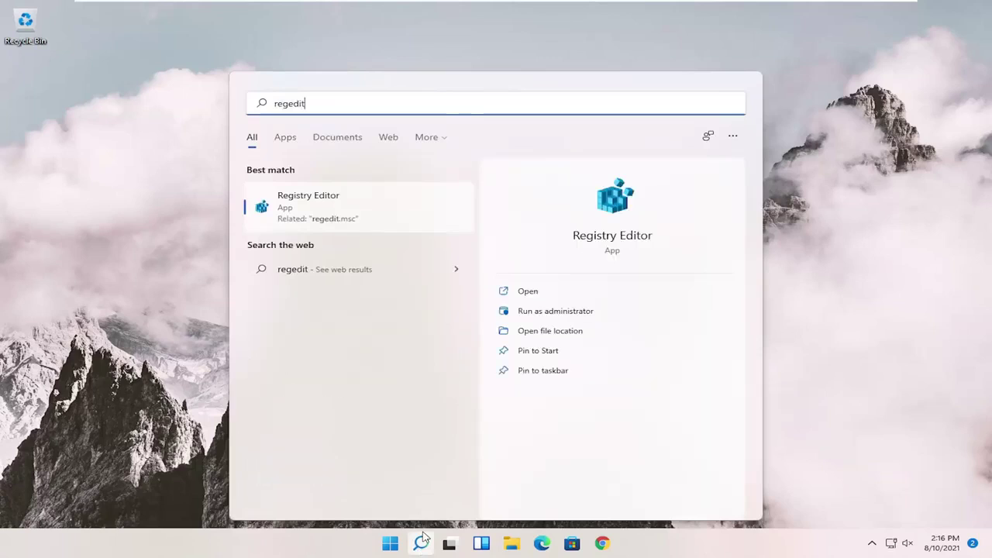
right_click(321, 205)
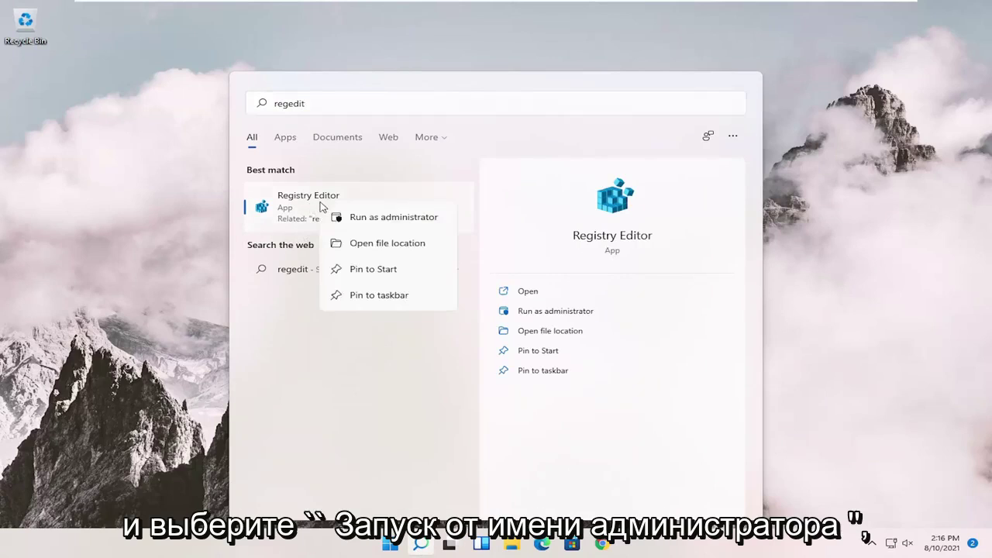
click(352, 221)
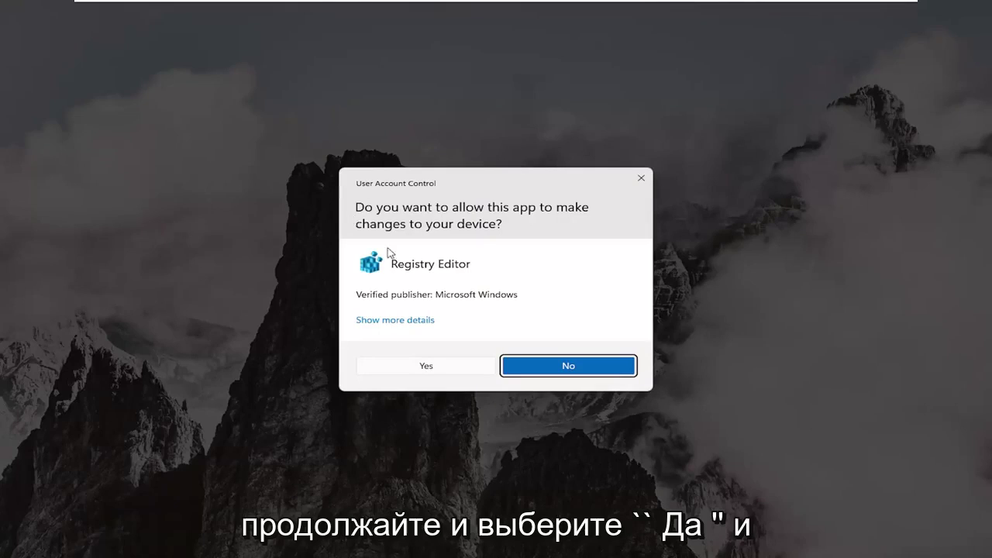
click(397, 365)
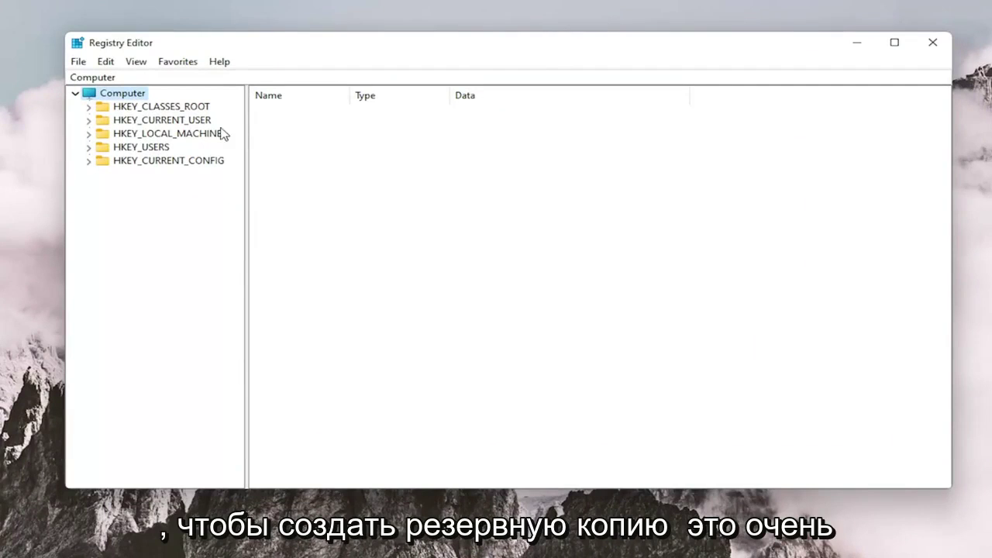
click(79, 62)
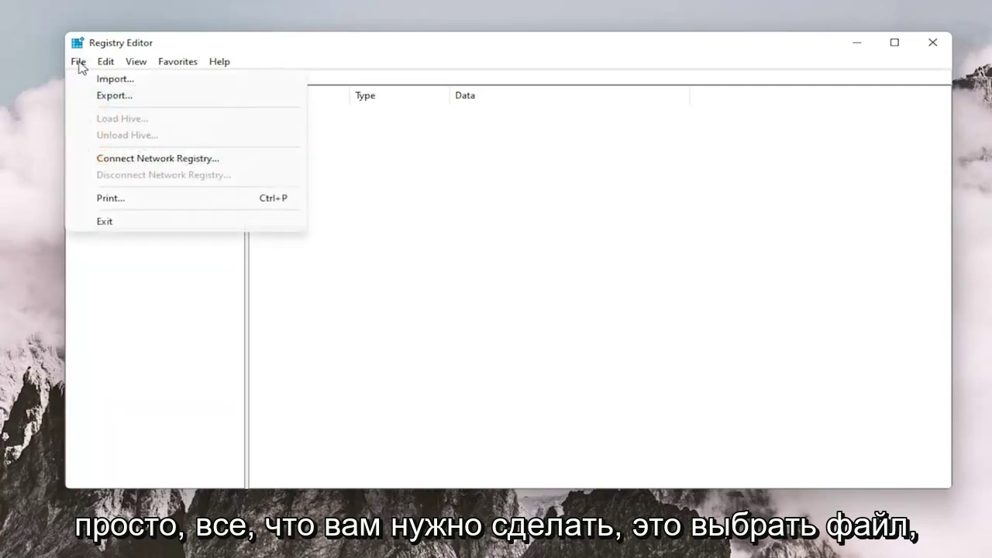
click(104, 96)
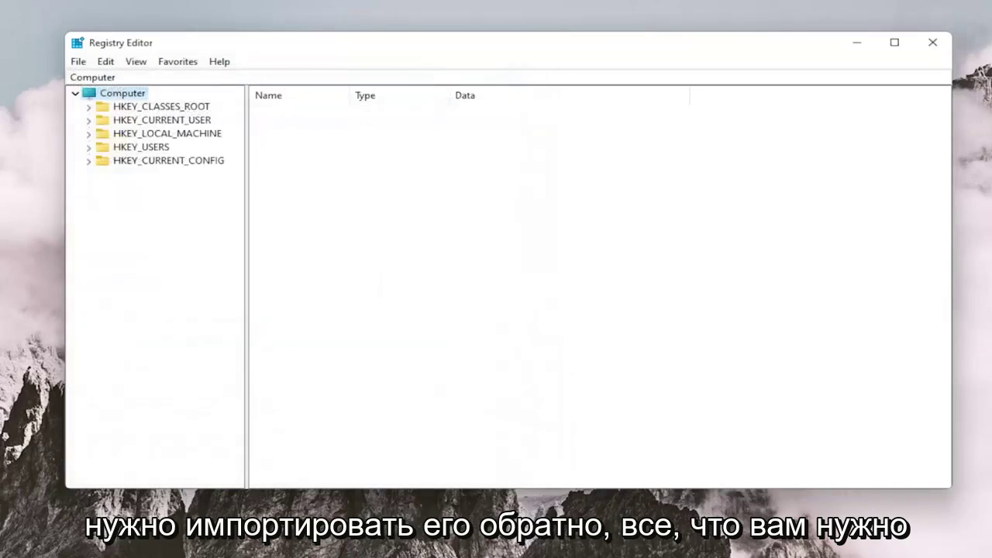
click(75, 77)
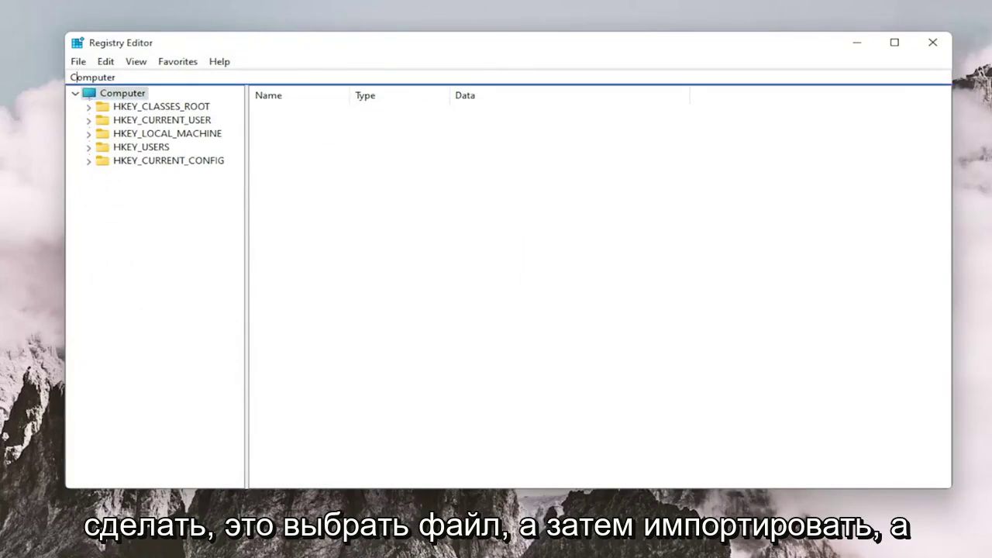
click(78, 62)
click(99, 77)
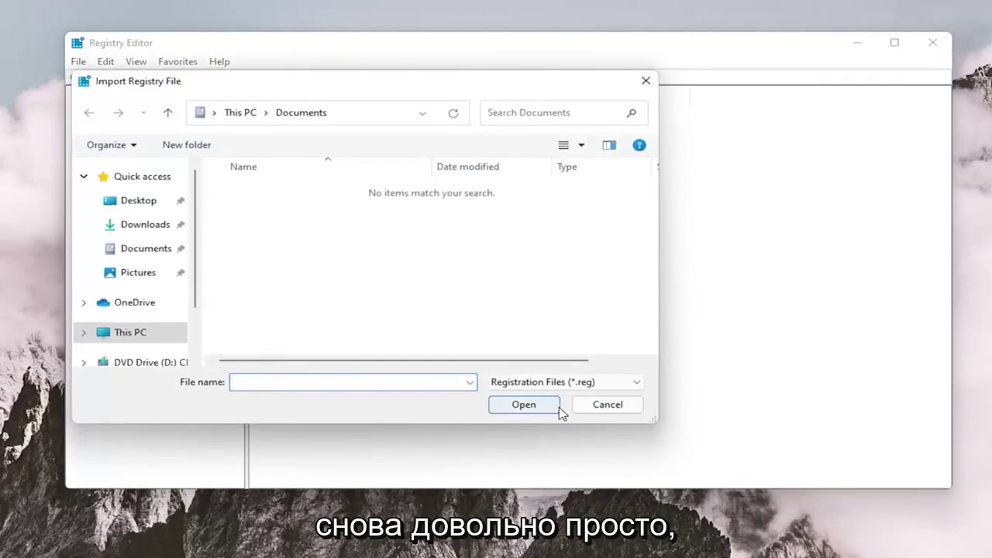
click(600, 405)
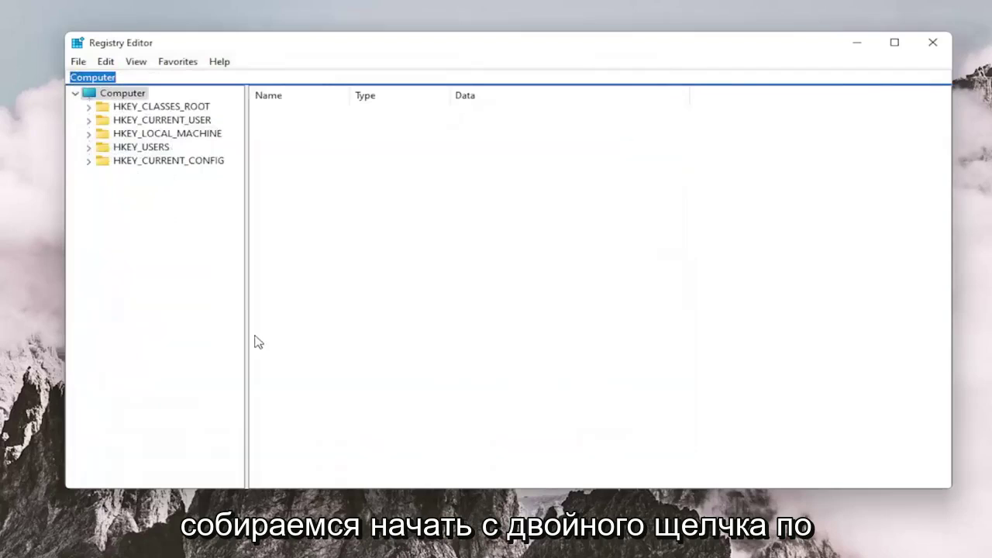
Step: Expand HKEY_CLASSES_ROOT, jump to Msi.Package by typing 'msi', and open its shell key
double_click(155, 107)
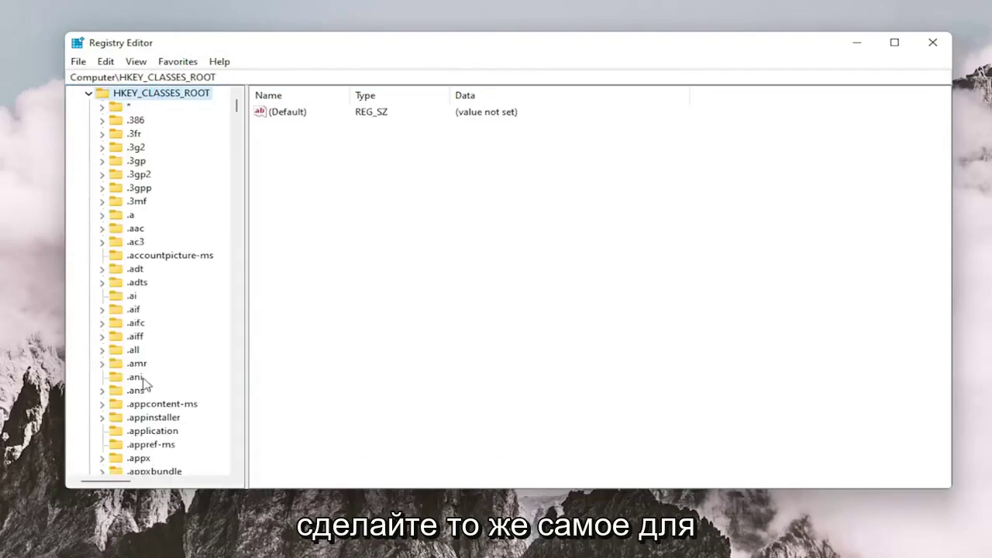
scroll(145, 383, down, 8)
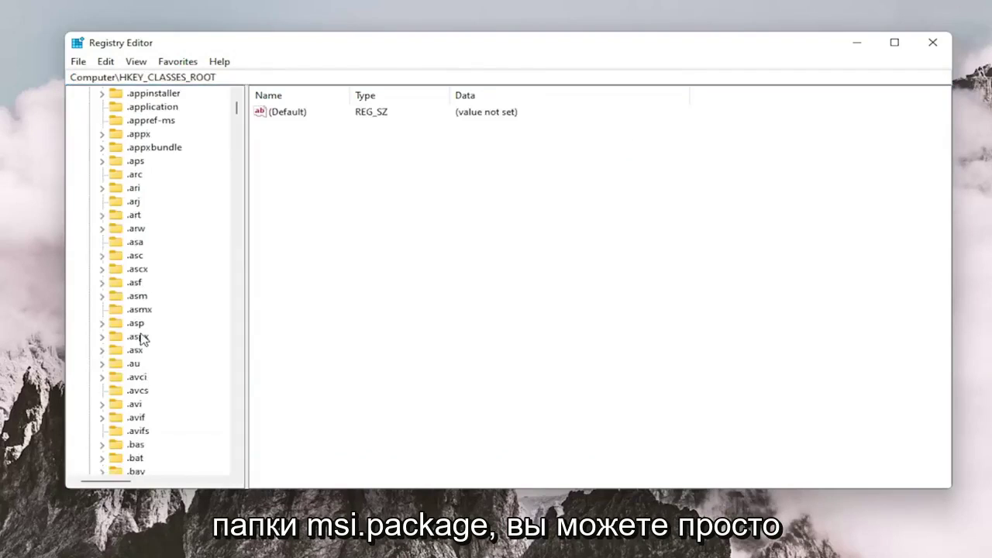
scroll(142, 339, down, 9)
click(147, 214)
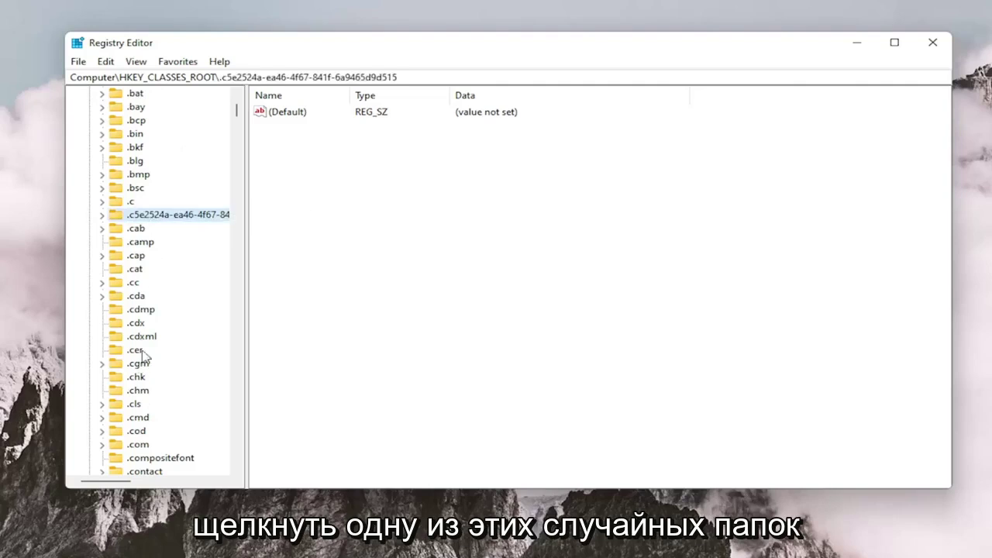
text(m)
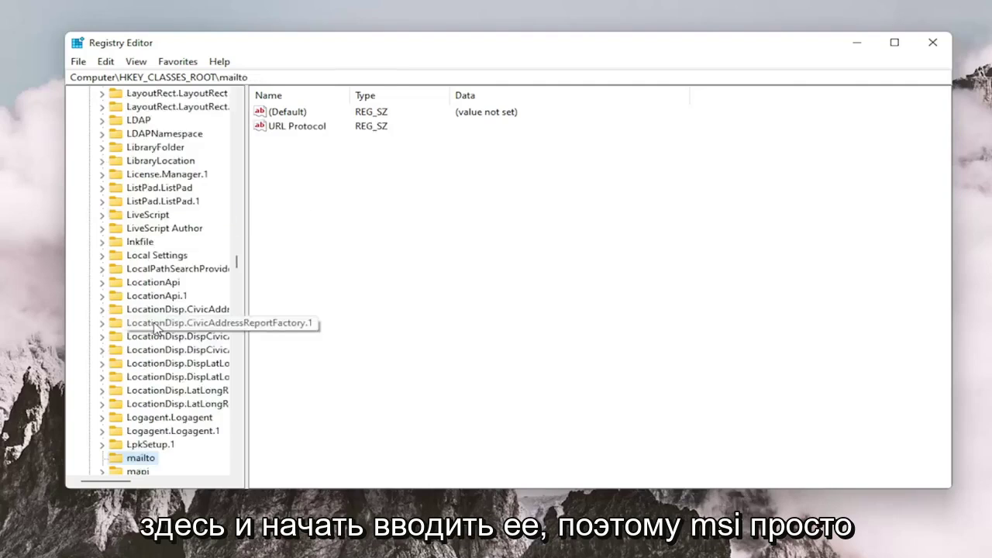
text(si)
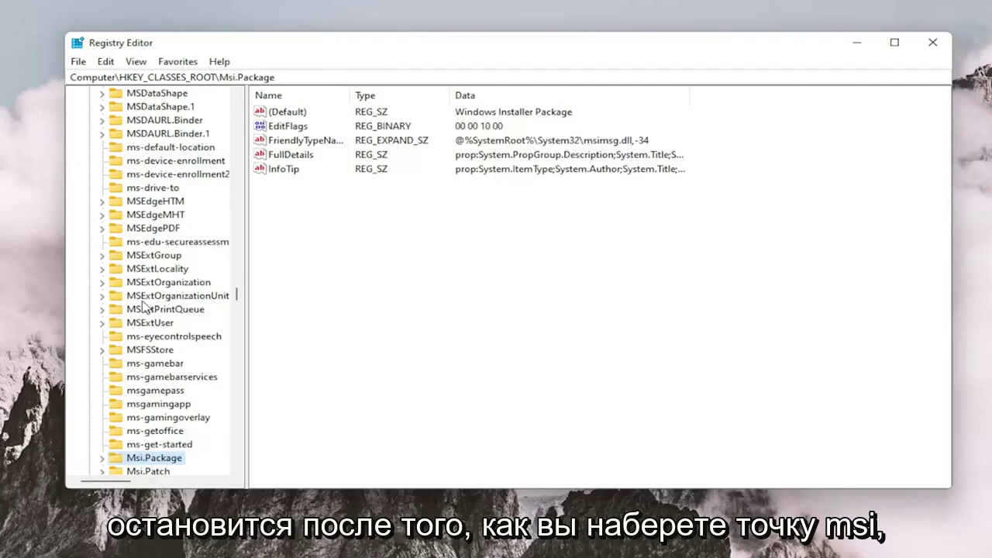
scroll(142, 389, down, 1)
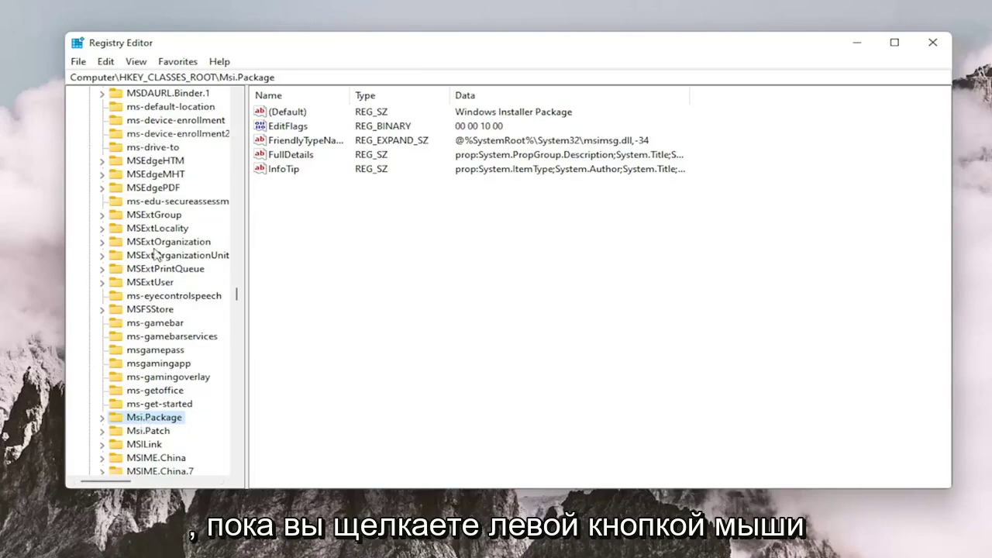
scroll(161, 130, up, 4)
scroll(152, 361, down, 4)
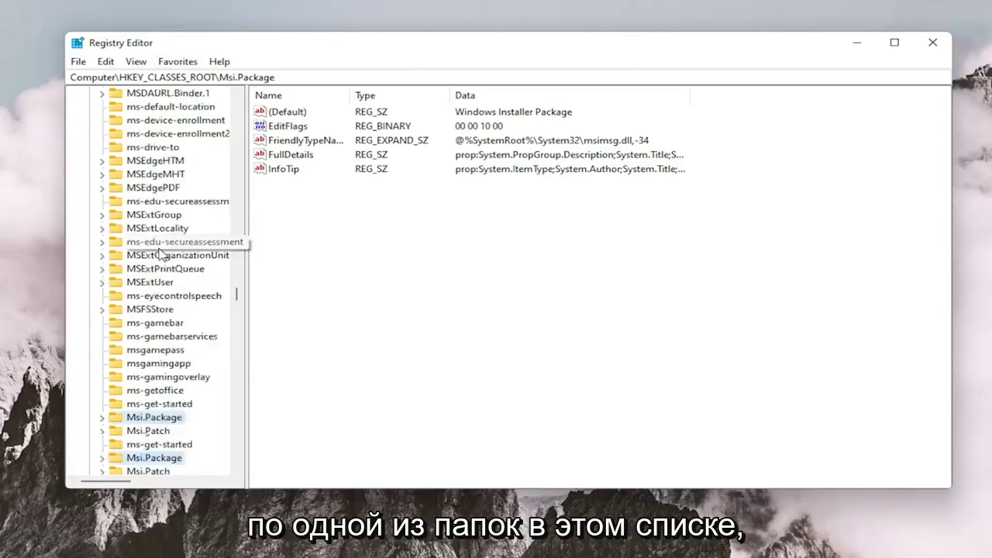
scroll(147, 310, down, 7)
scroll(148, 296, up, 3)
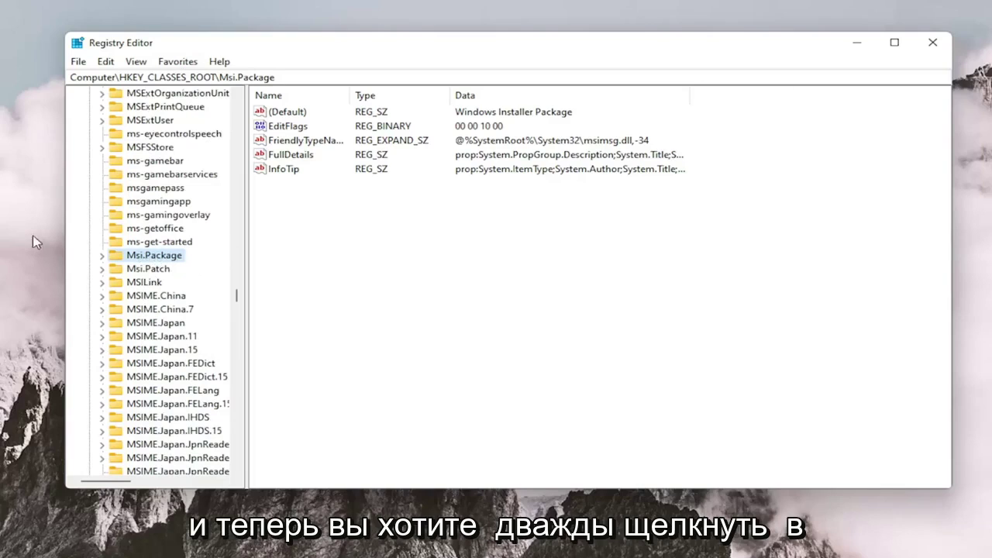
double_click(146, 259)
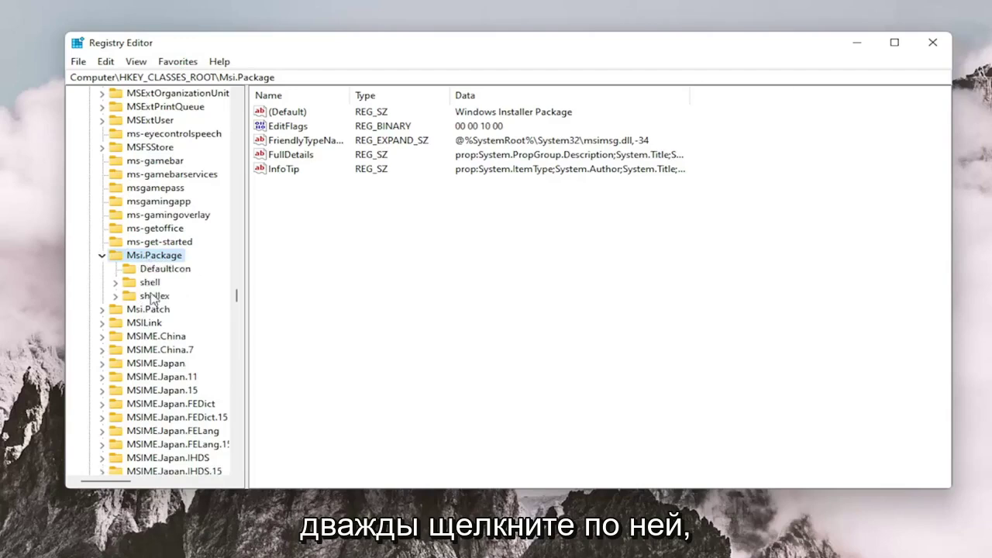
double_click(149, 283)
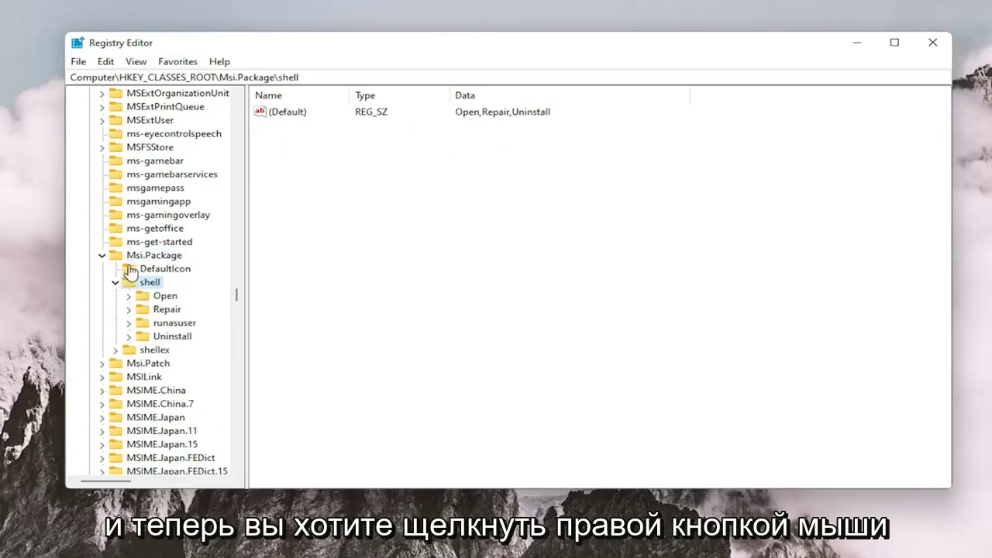
Step: Create a new key named 'runas' under Msi.Package\shell
right_click(151, 285)
mouse_move(188, 310)
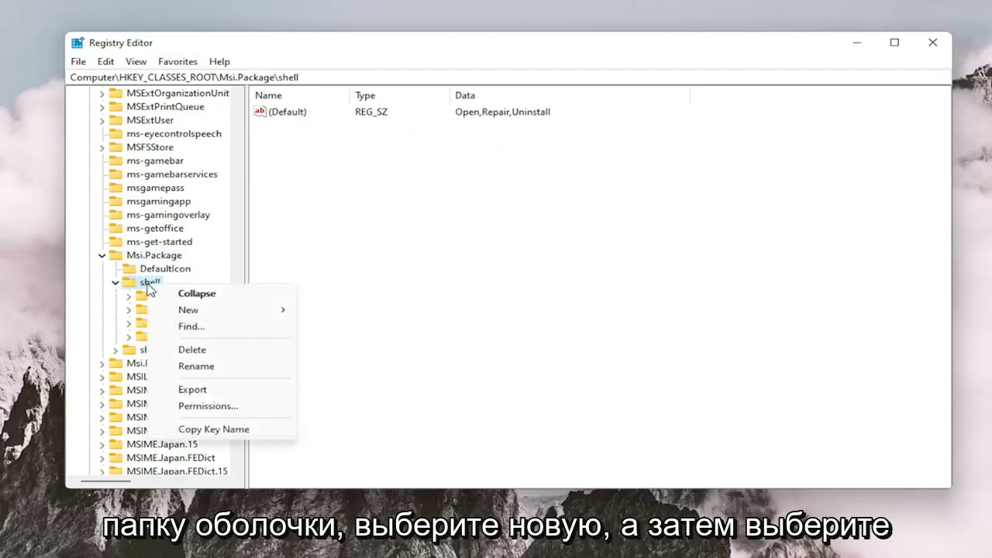
click(362, 312)
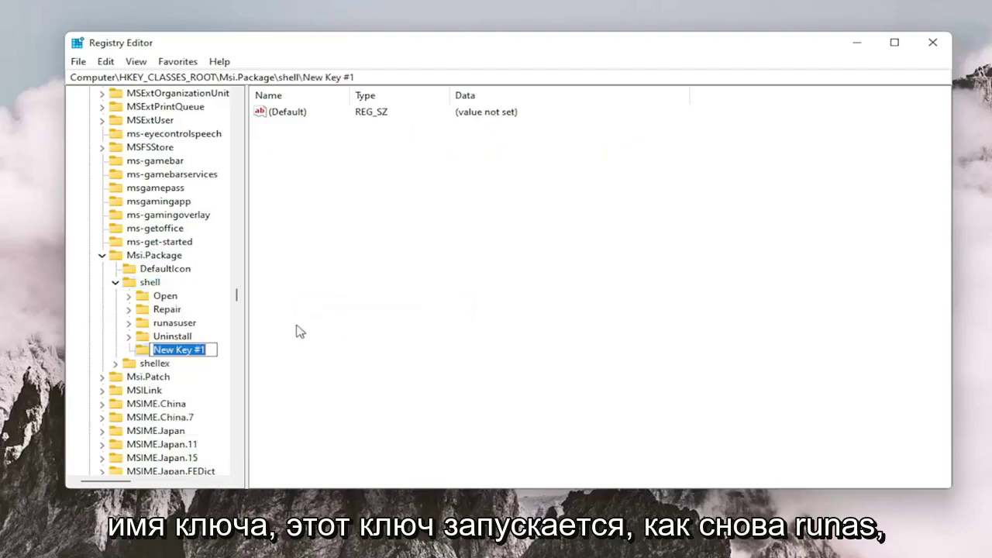
text(runa)
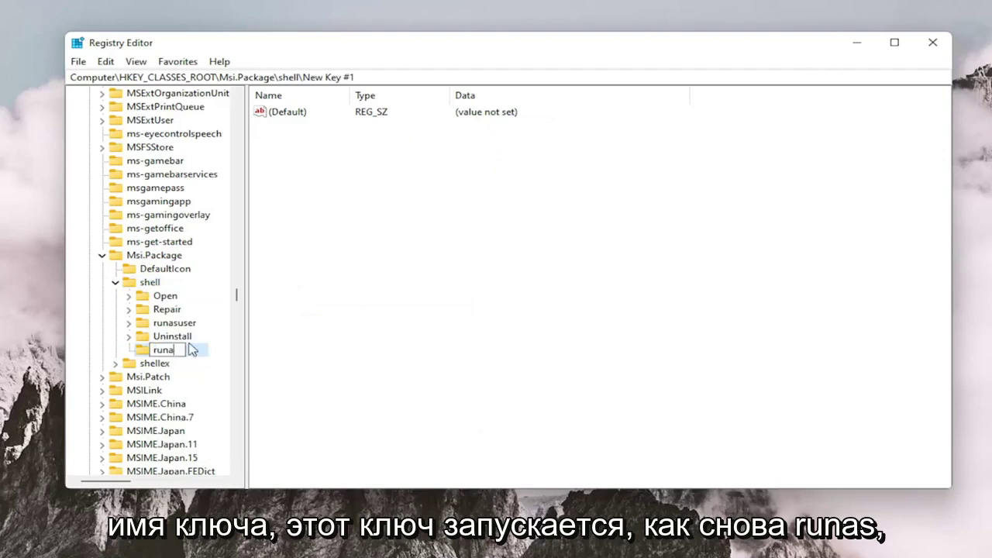
text(s)
key(Return)
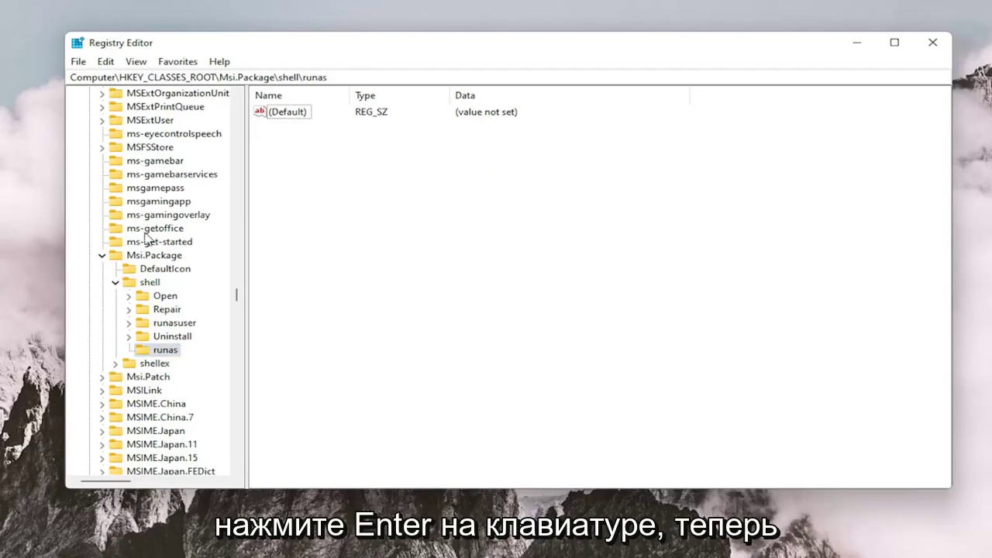
Step: Set the runas key's (Default) value data to 'install as &administrator'
click(258, 116)
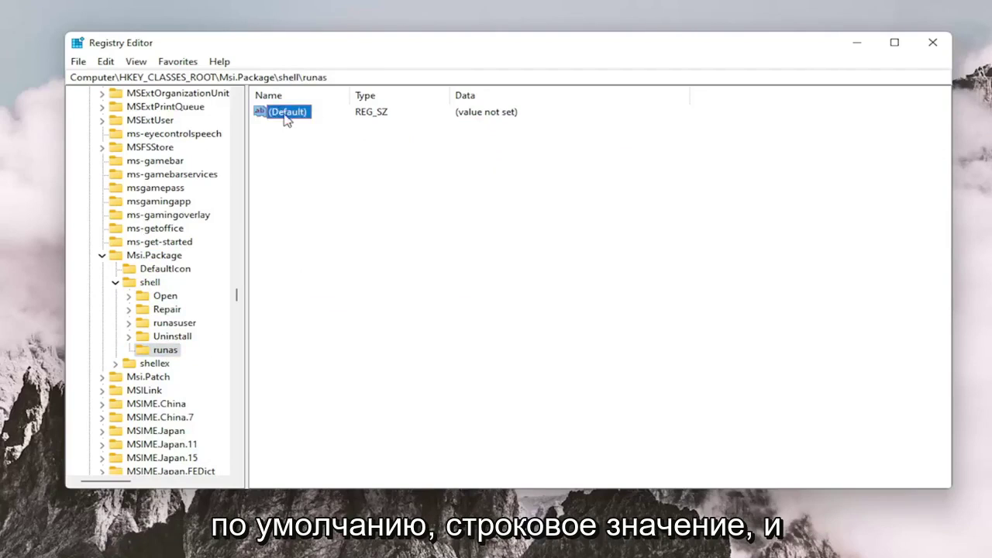
double_click(295, 115)
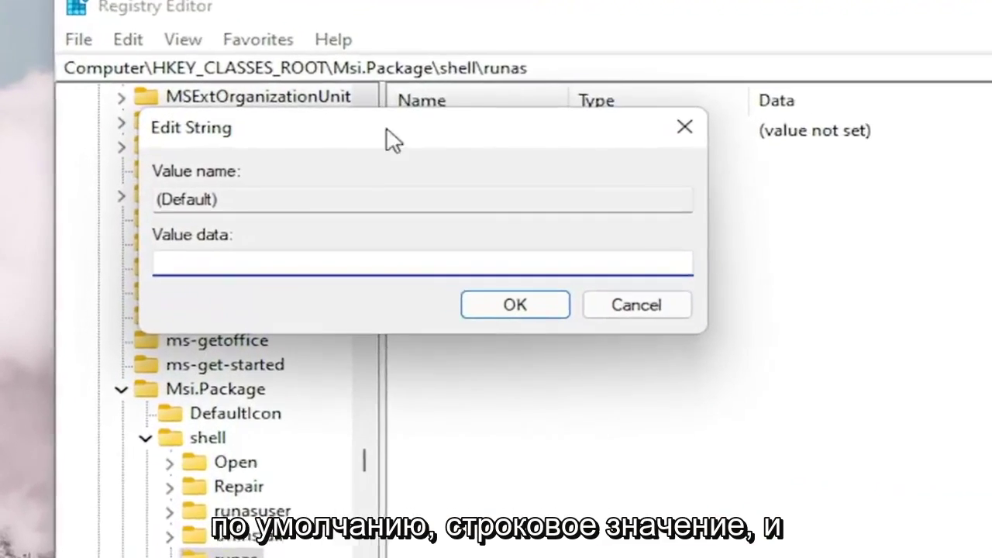
text(inst)
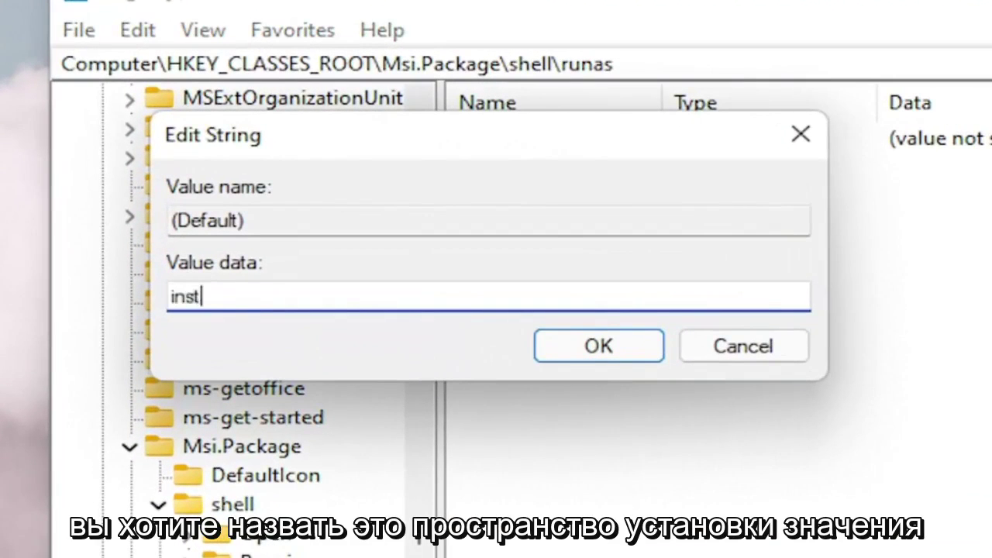
text(all as )
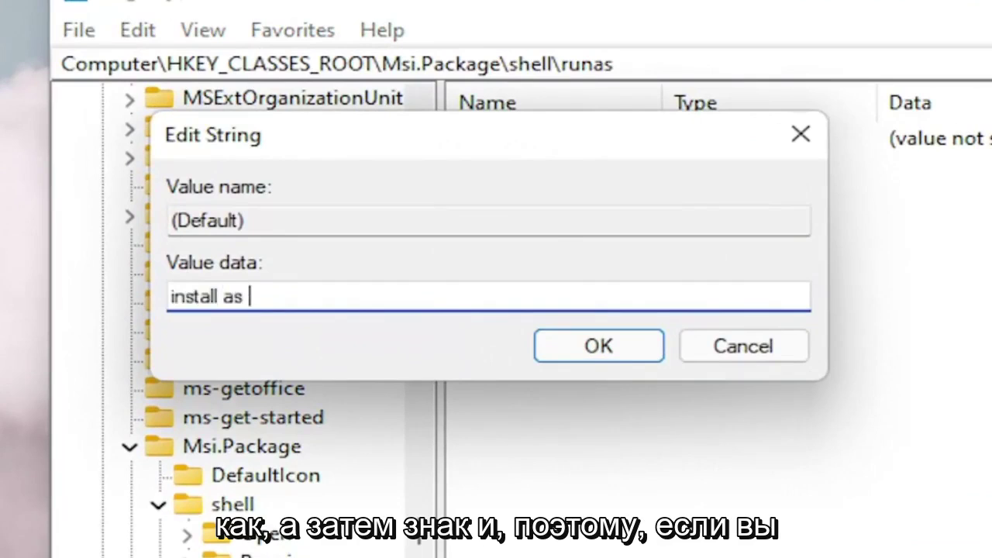
text(&)
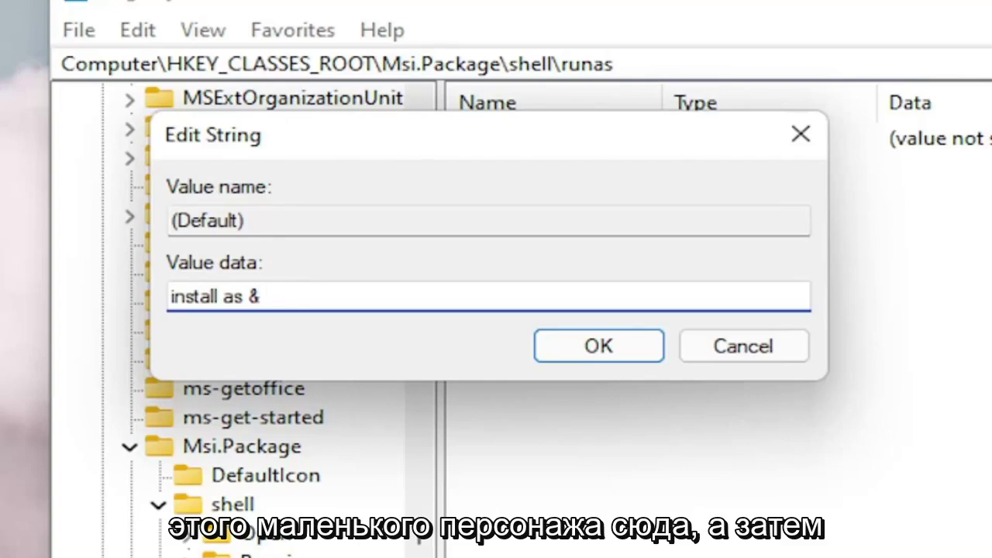
text(admini)
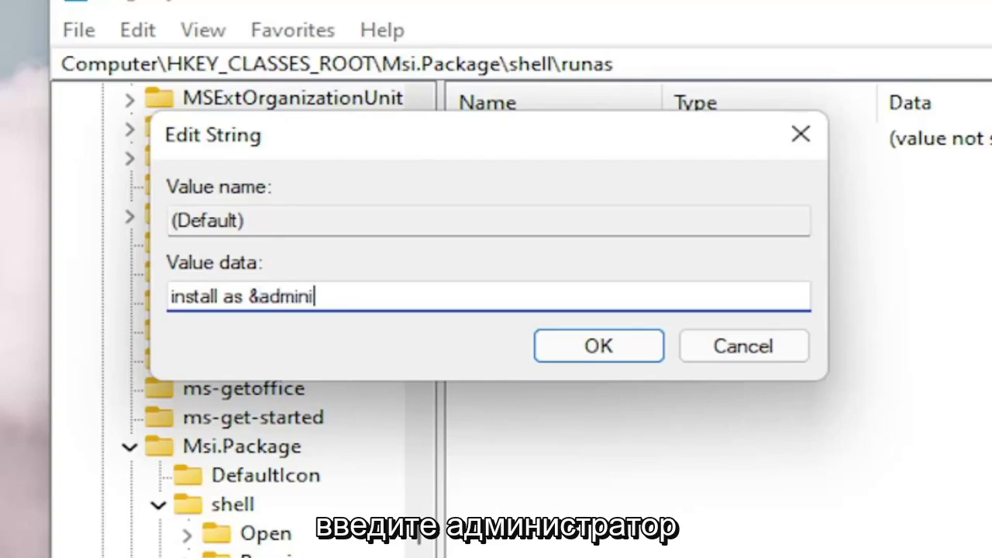
text(strator)
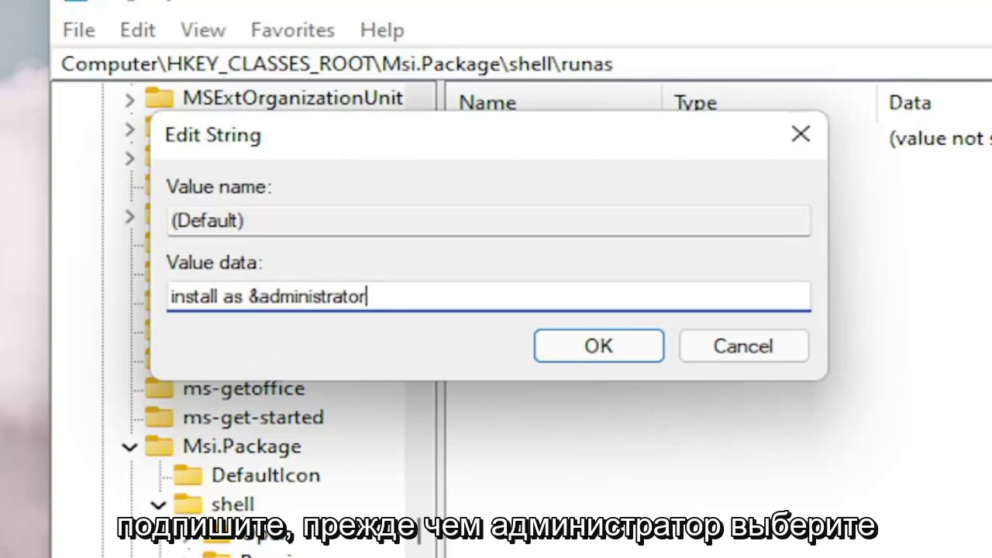
click(593, 346)
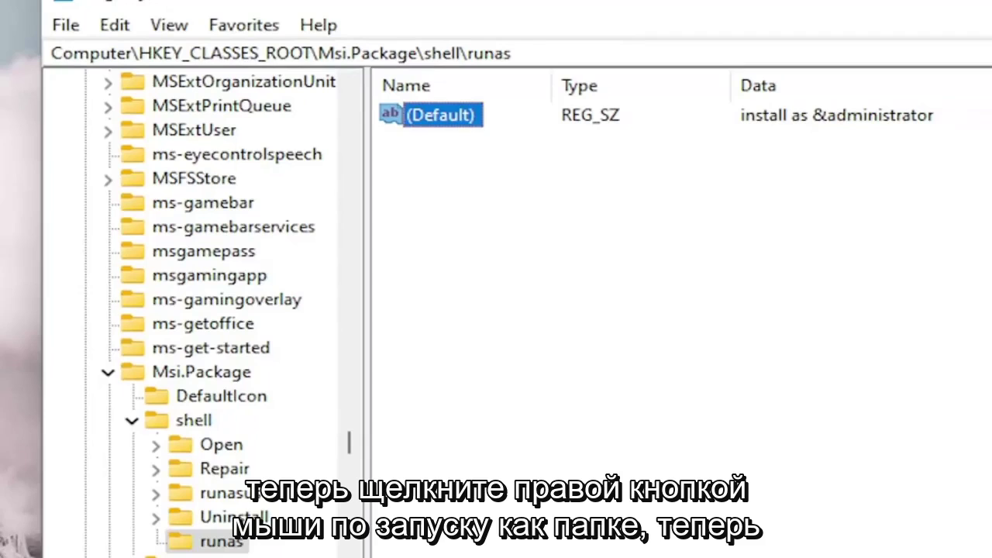
Step: Create a new subkey named 'command' under Msi.Package\shell\runas
click(162, 417)
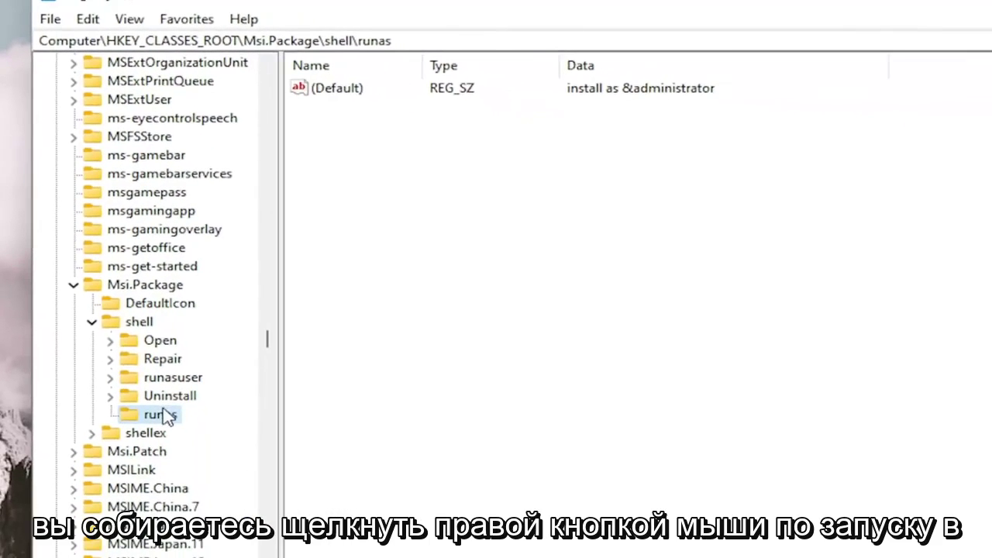
right_click(165, 420)
mouse_move(233, 453)
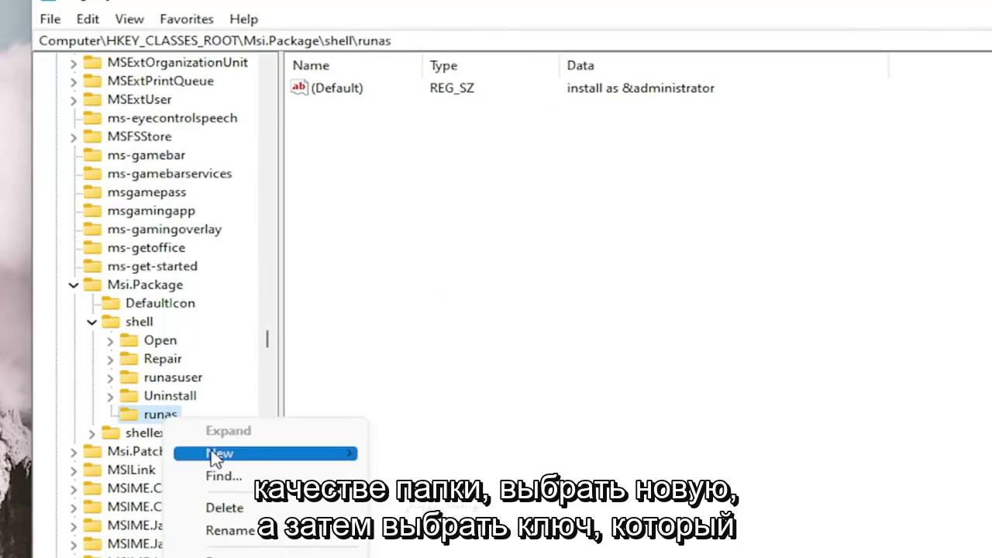
click(395, 453)
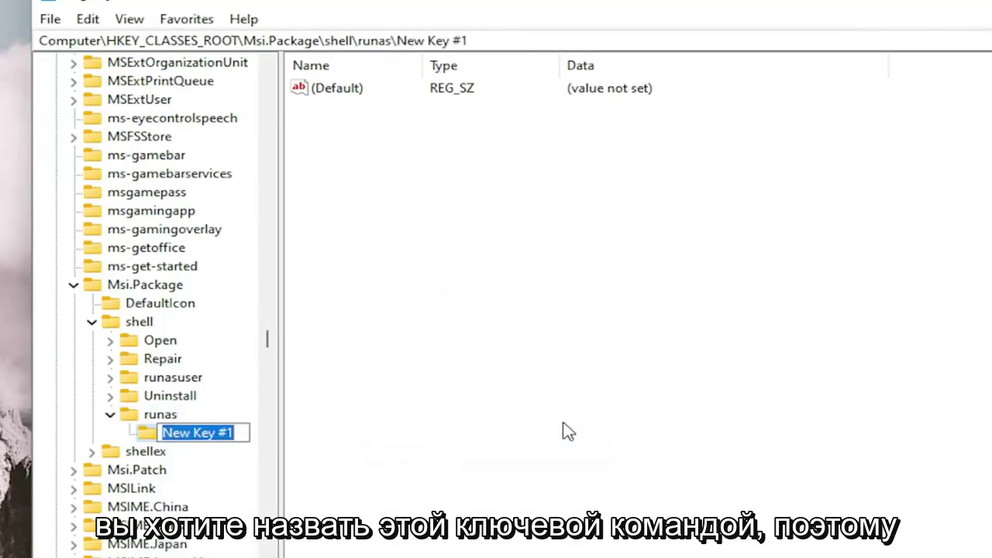
text(command)
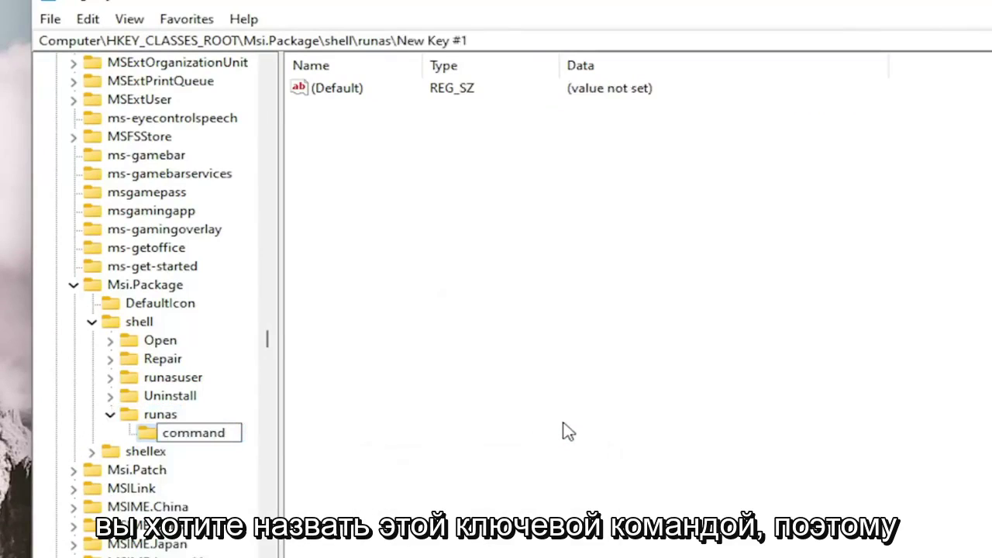
key(Return)
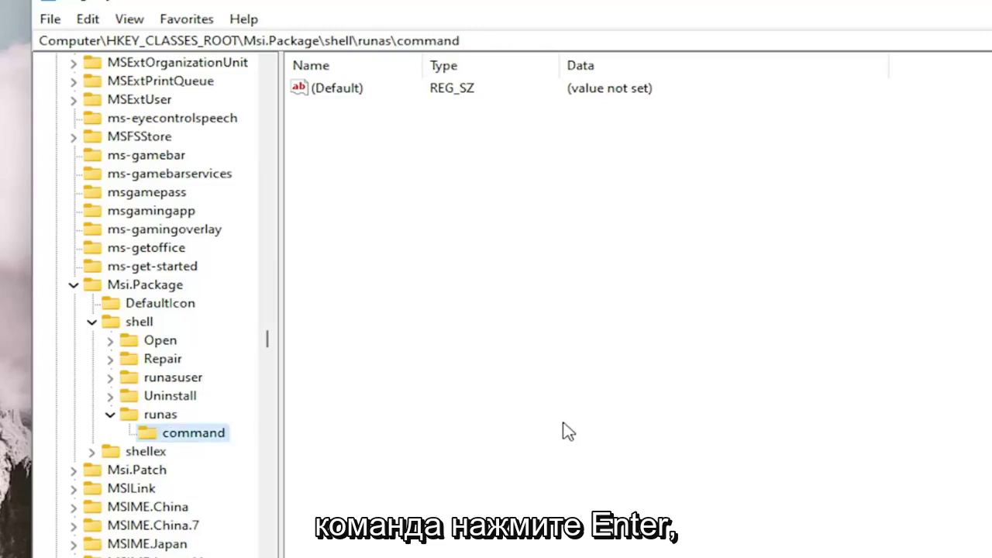
click(337, 88)
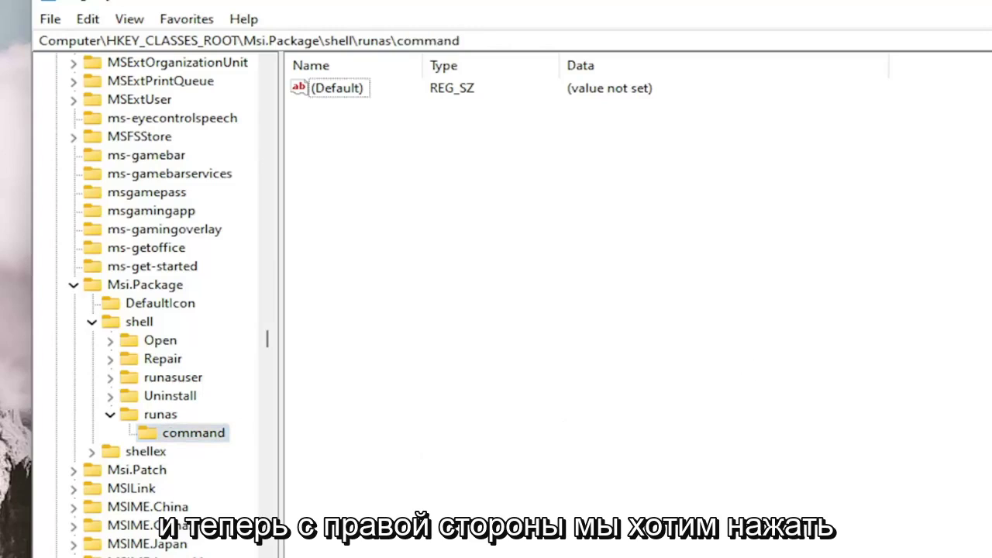
Step: Set the command key's (Default) value to msiexec /i "%1" by pasting it in
right_click(338, 93)
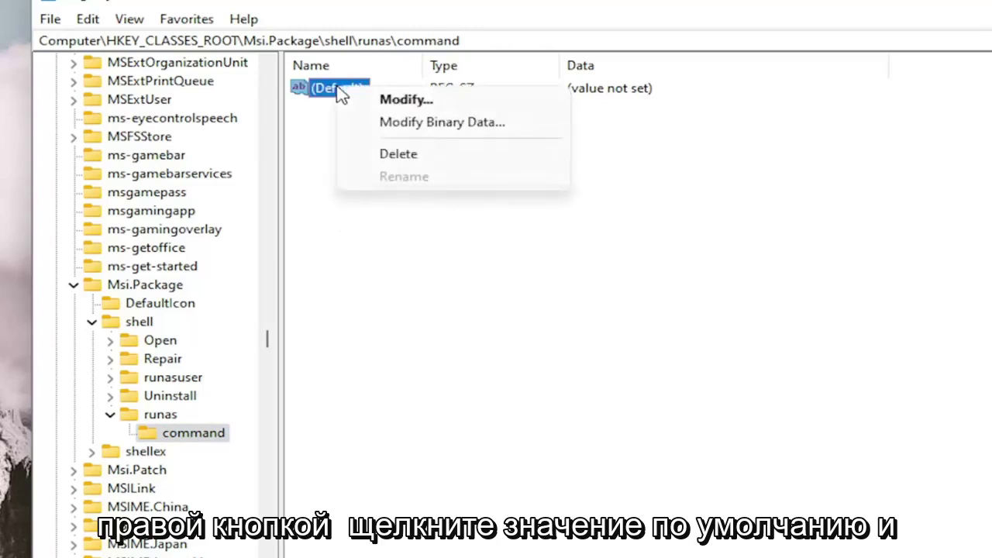
click(383, 105)
right_click(157, 200)
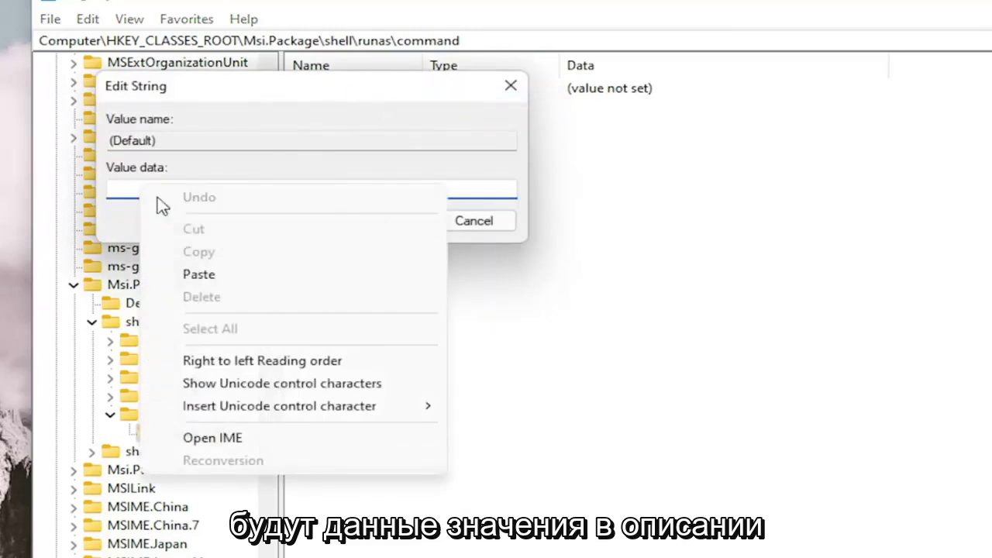
click(195, 277)
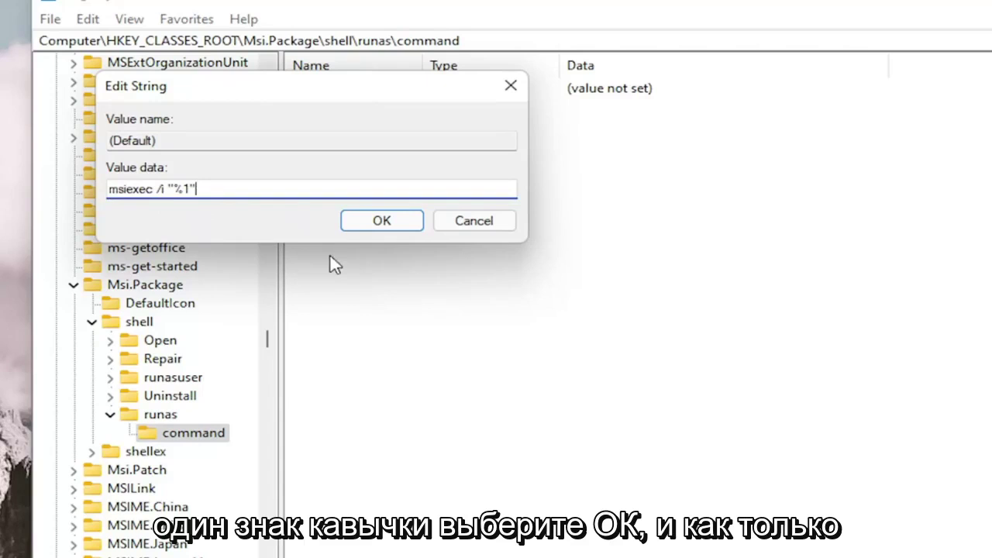
click(388, 221)
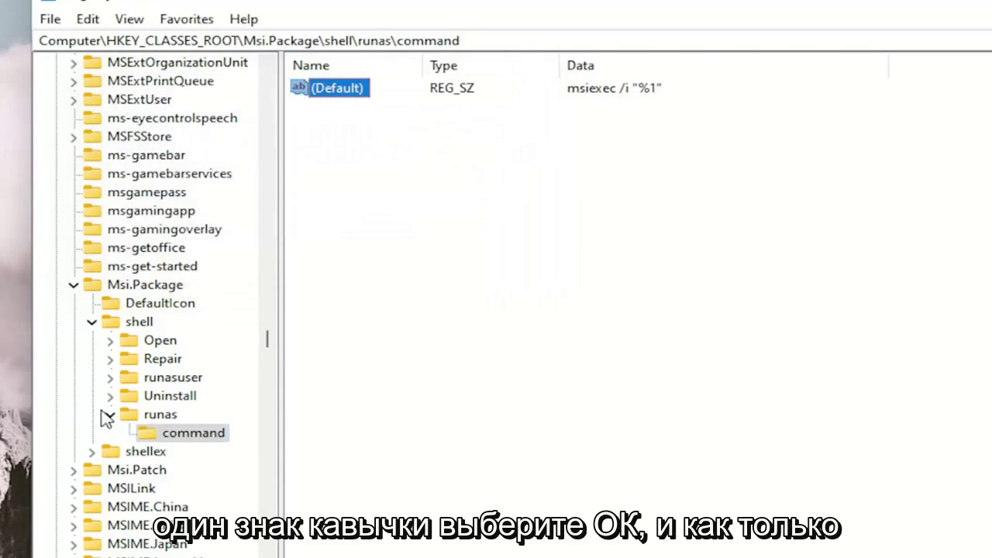
Step: Collapse runas, shell and Msi.Package back to the root keys
click(110, 415)
click(92, 321)
click(74, 284)
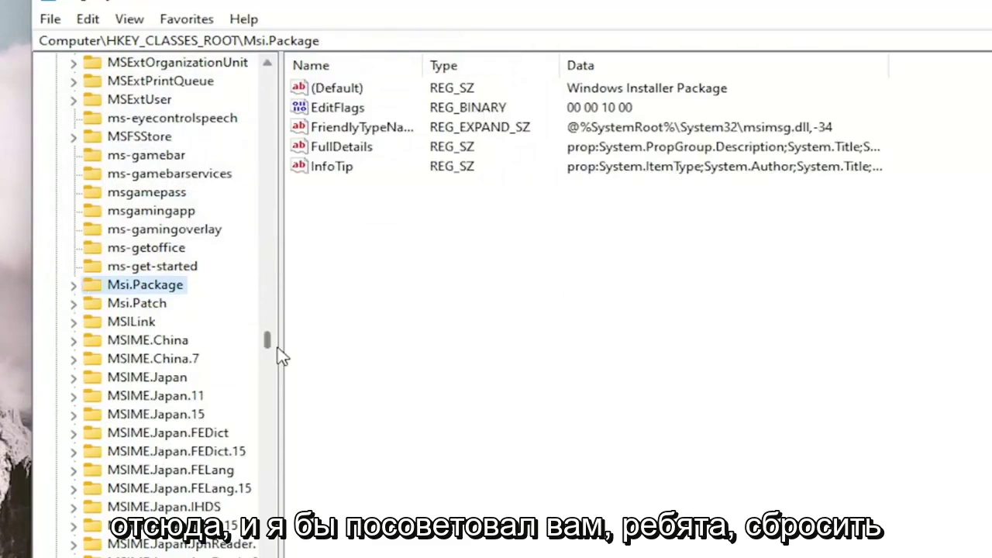
drag(267, 341, 268, 78)
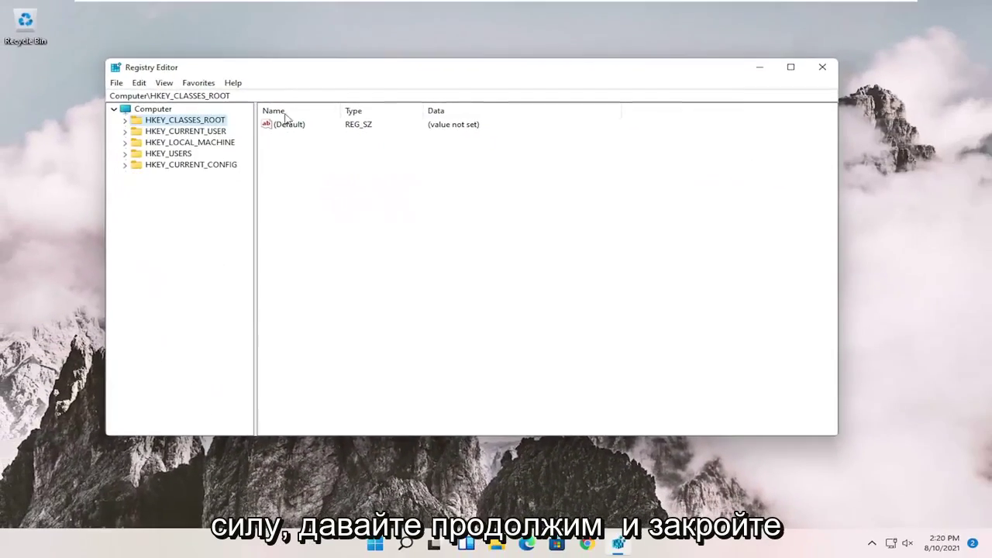
Step: Close Registry Editor and dismiss the Start button's power options menu without restarting
click(823, 67)
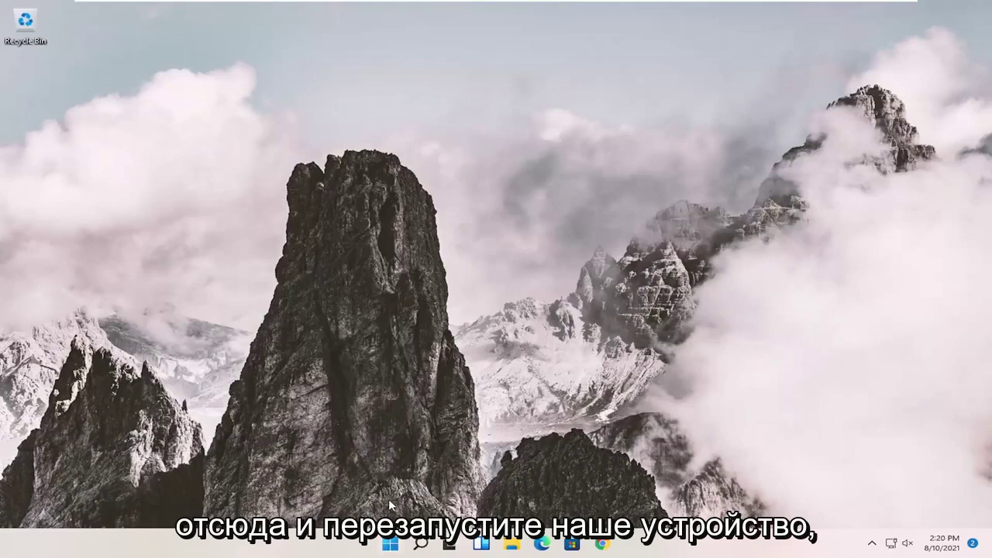
right_click(390, 544)
click(488, 511)
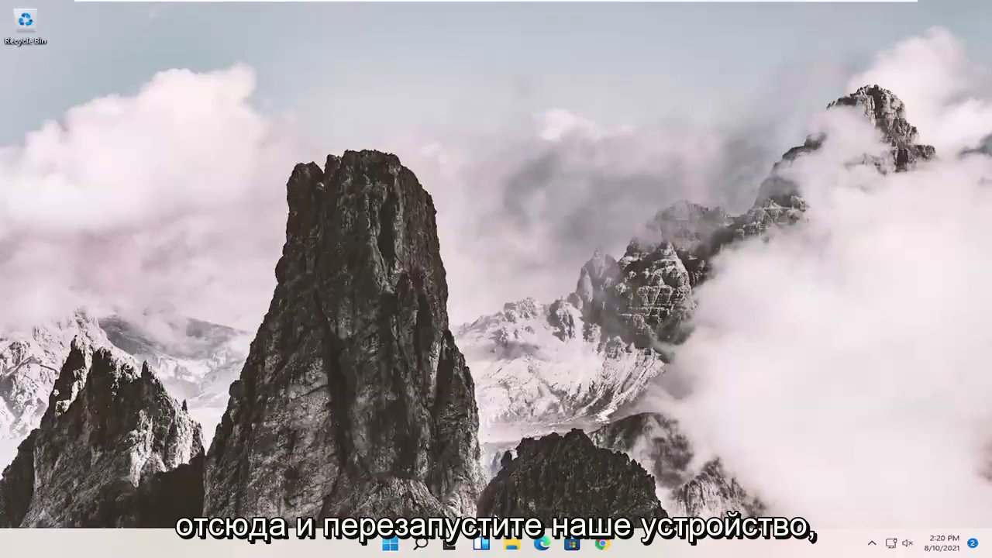